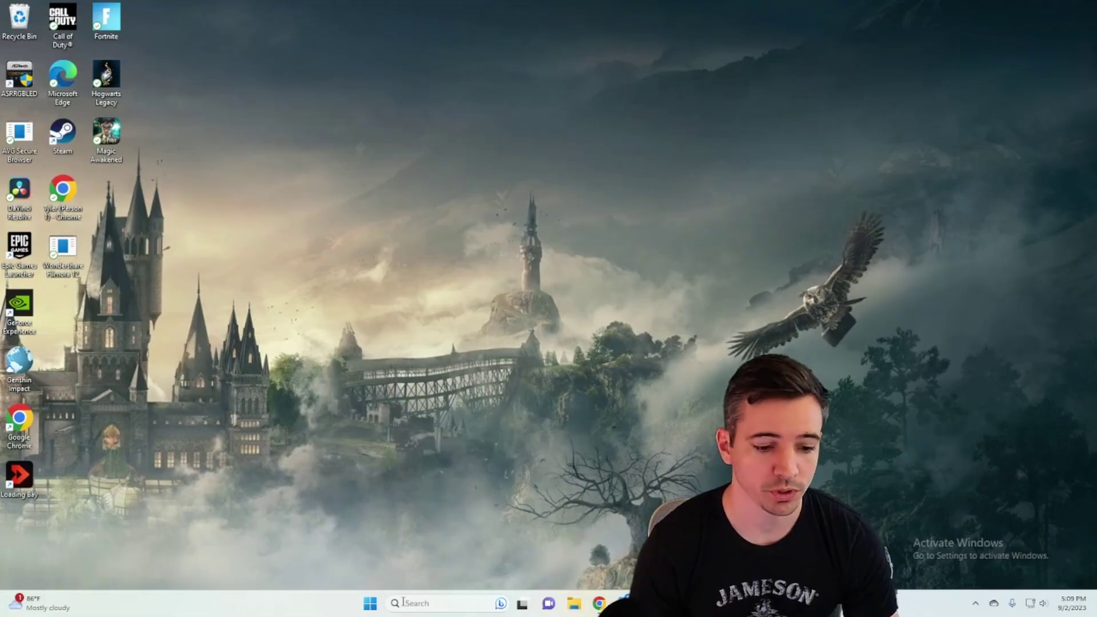
Step: Launch Registry Editor by running regedit from the Windows Run dialog
click(370, 603)
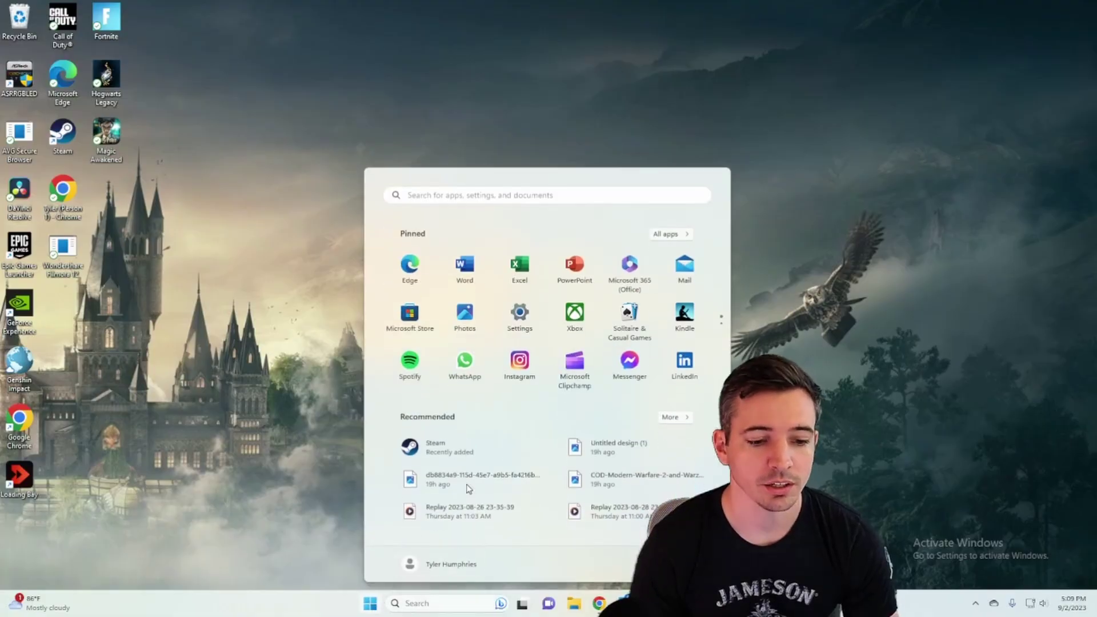
click(464, 195)
text(run)
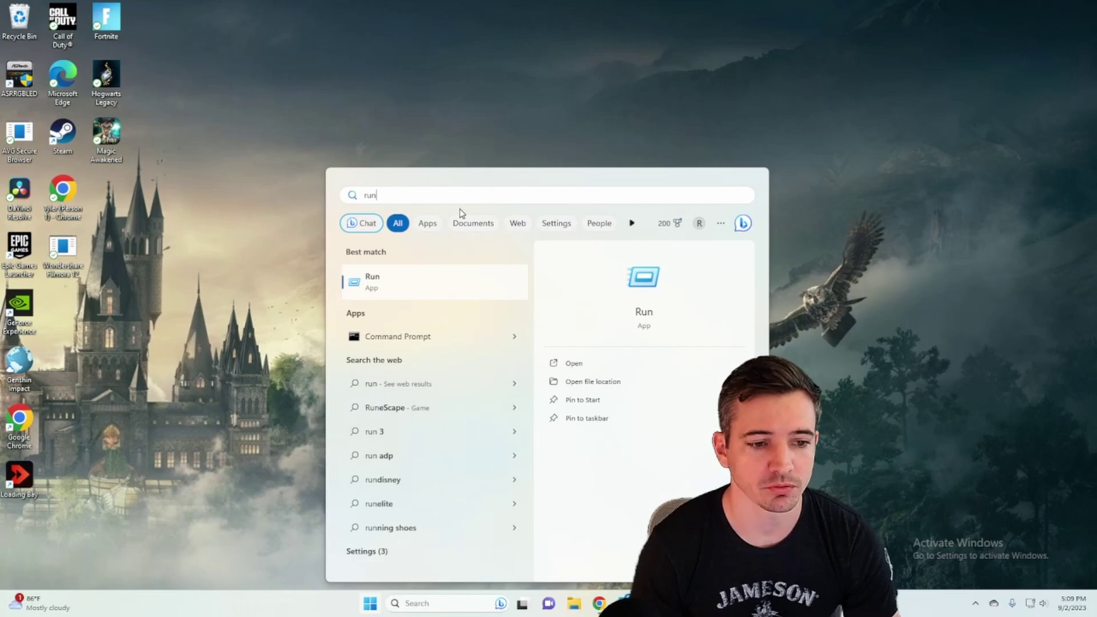
click(407, 286)
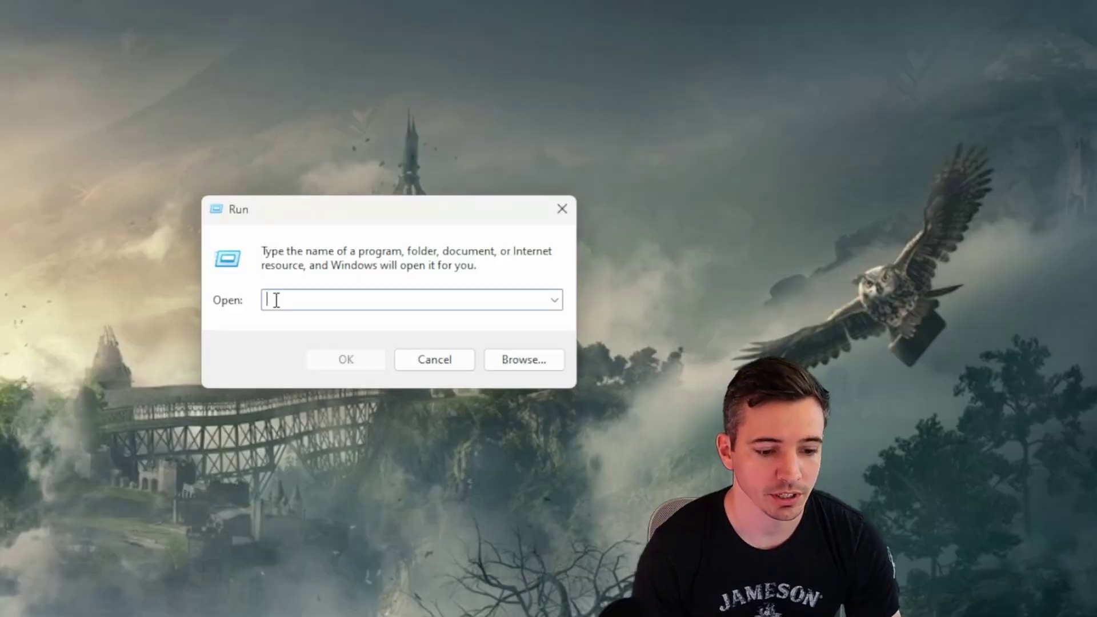
text(reg)
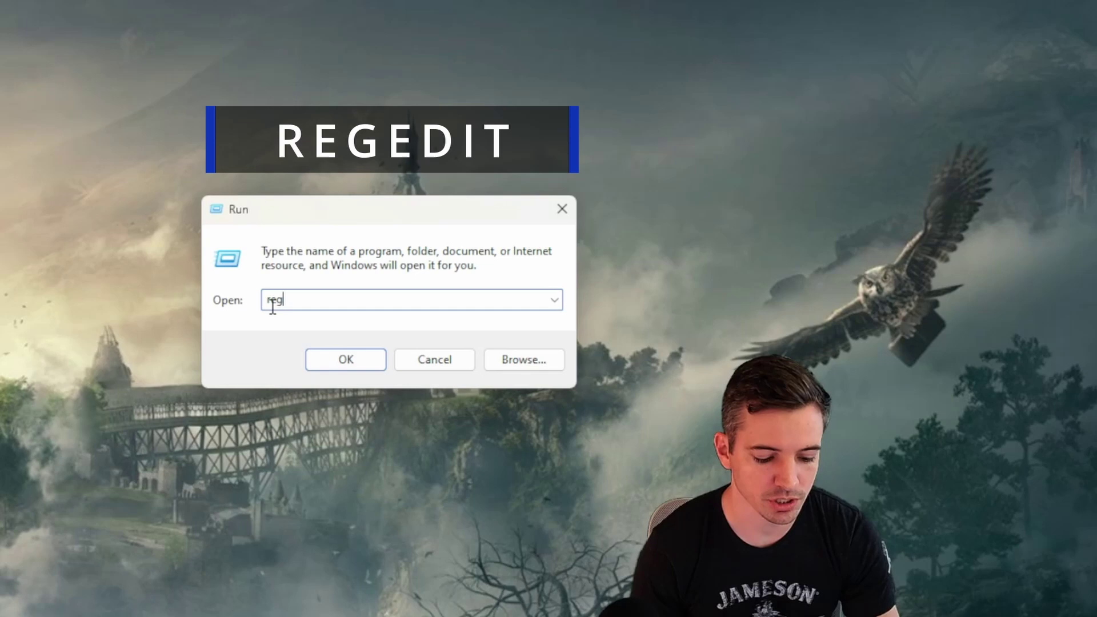
text(edit)
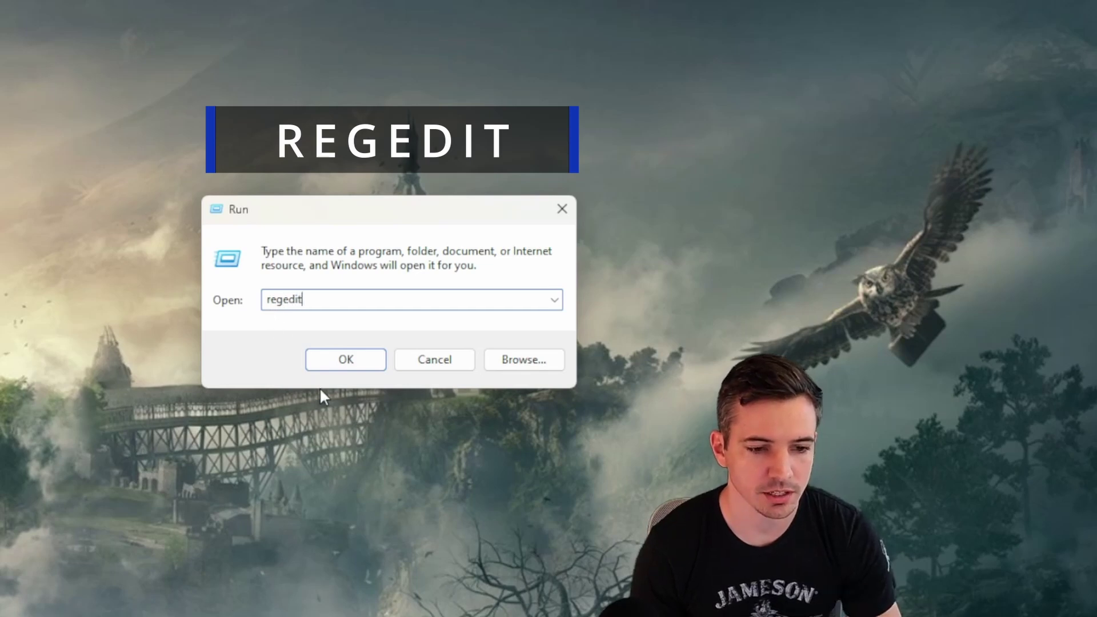
click(337, 364)
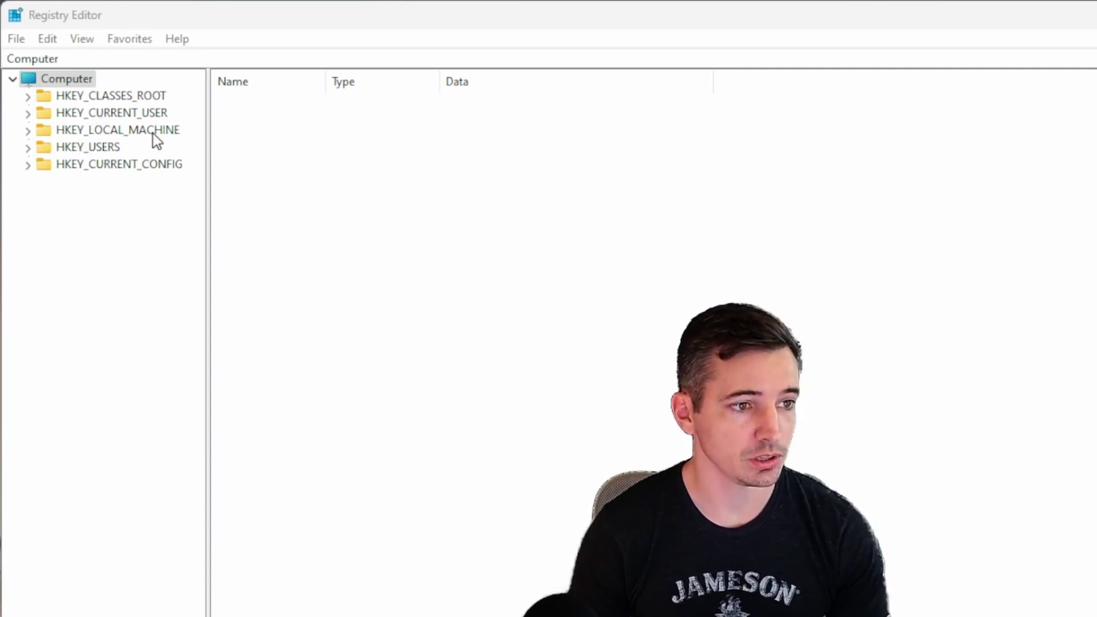
Step: Expand HKEY_LOCAL_MACHINE > SYSTEM > CurrentControlSet > Services in the key tree
click(28, 131)
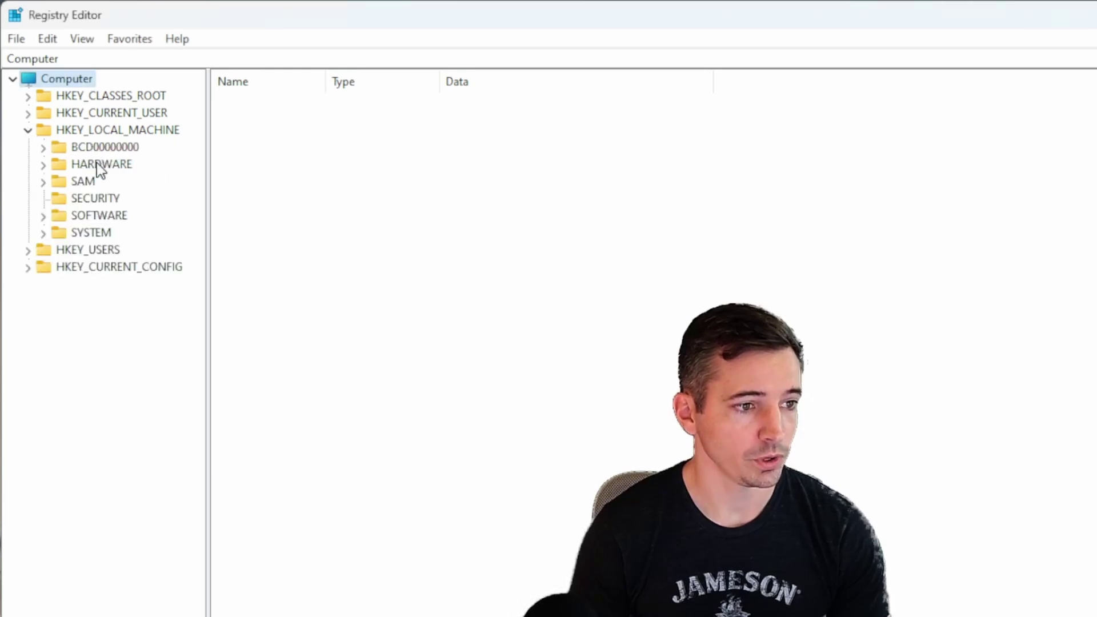
click(44, 233)
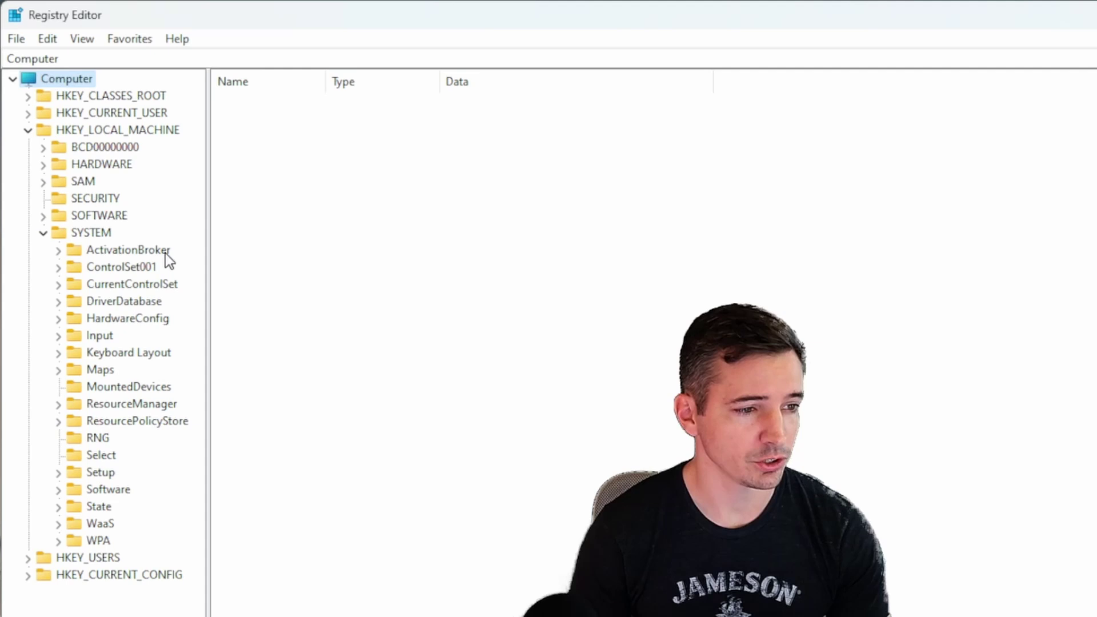
click(59, 288)
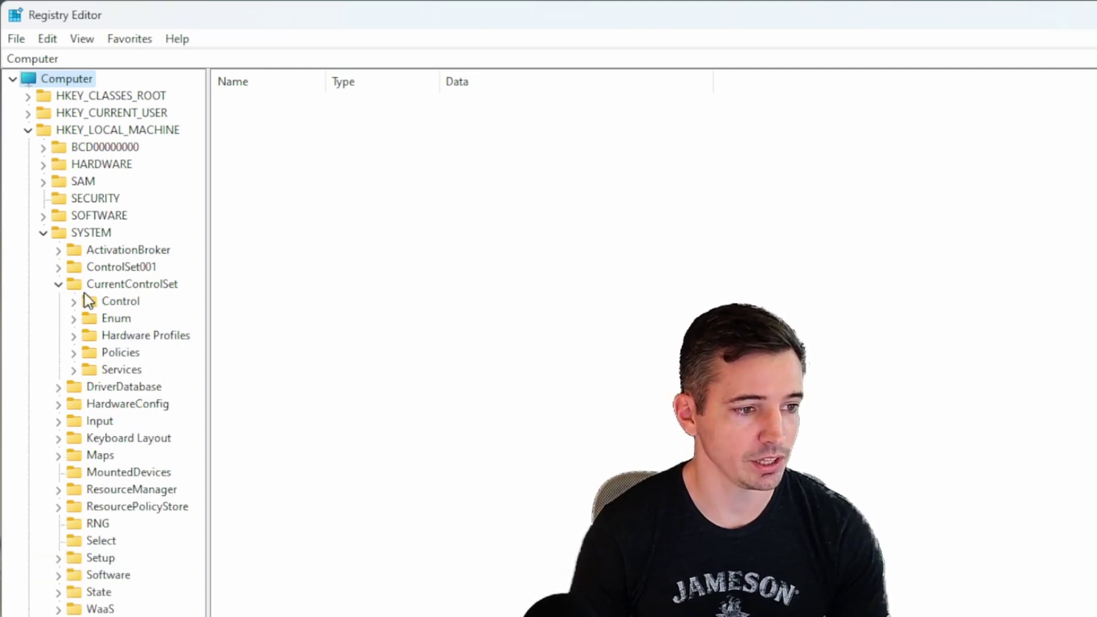
click(75, 372)
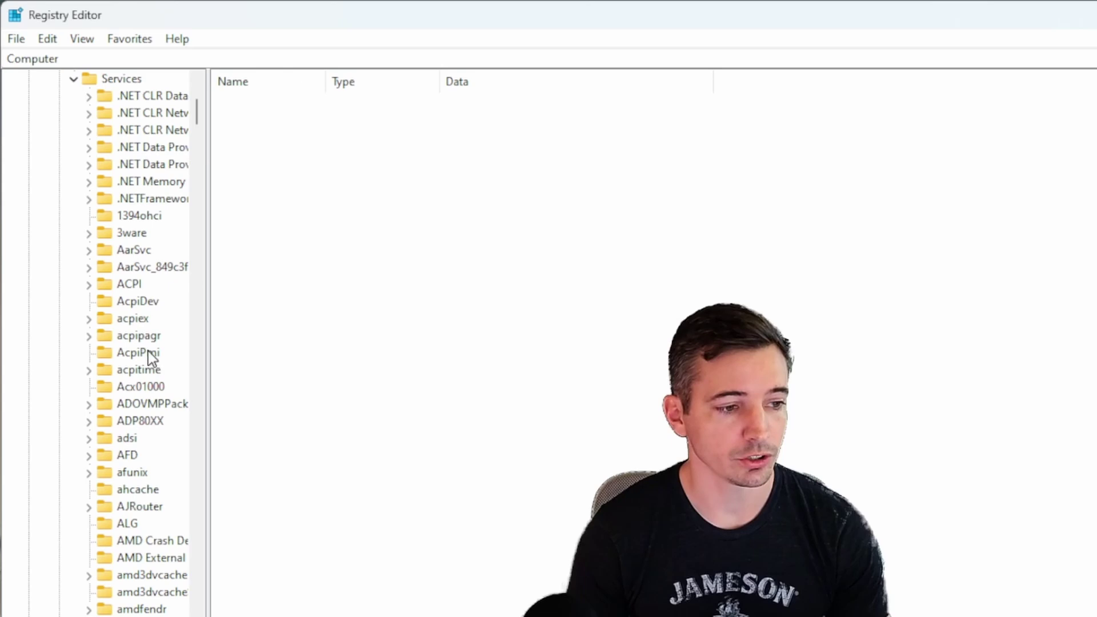
scroll(149, 350, down, 4)
scroll(138, 344, down, 10)
scroll(139, 340, down, 9)
scroll(138, 329, down, 10)
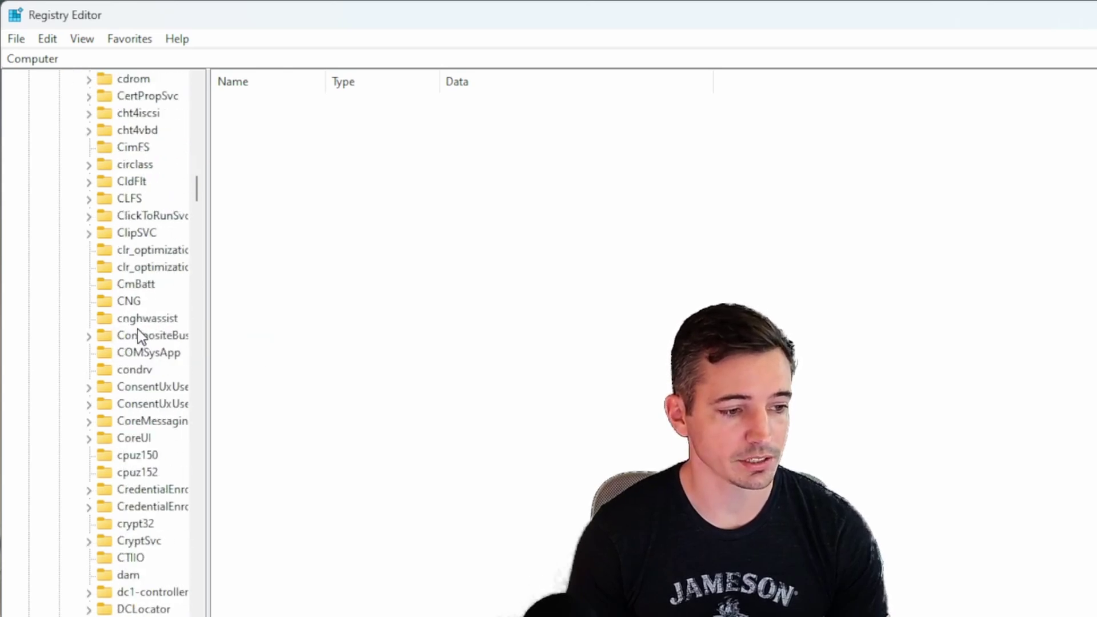
scroll(138, 330, down, 8)
scroll(137, 330, down, 8)
scroll(139, 330, down, 8)
scroll(138, 329, down, 9)
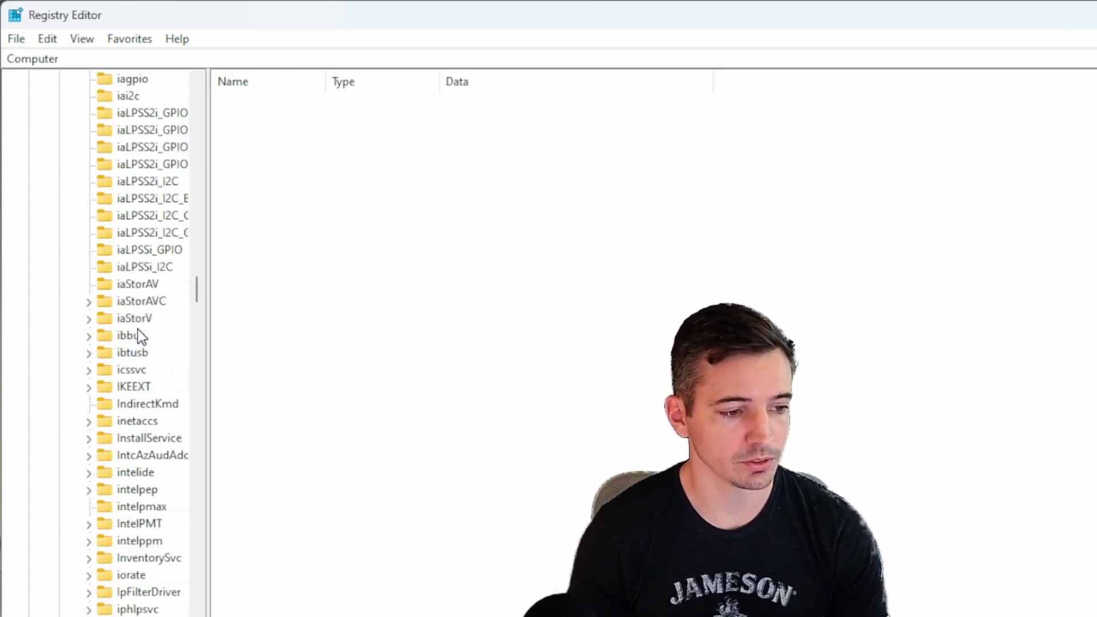
scroll(138, 329, down, 9)
scroll(135, 327, down, 8)
scroll(129, 325, down, 8)
scroll(128, 326, down, 8)
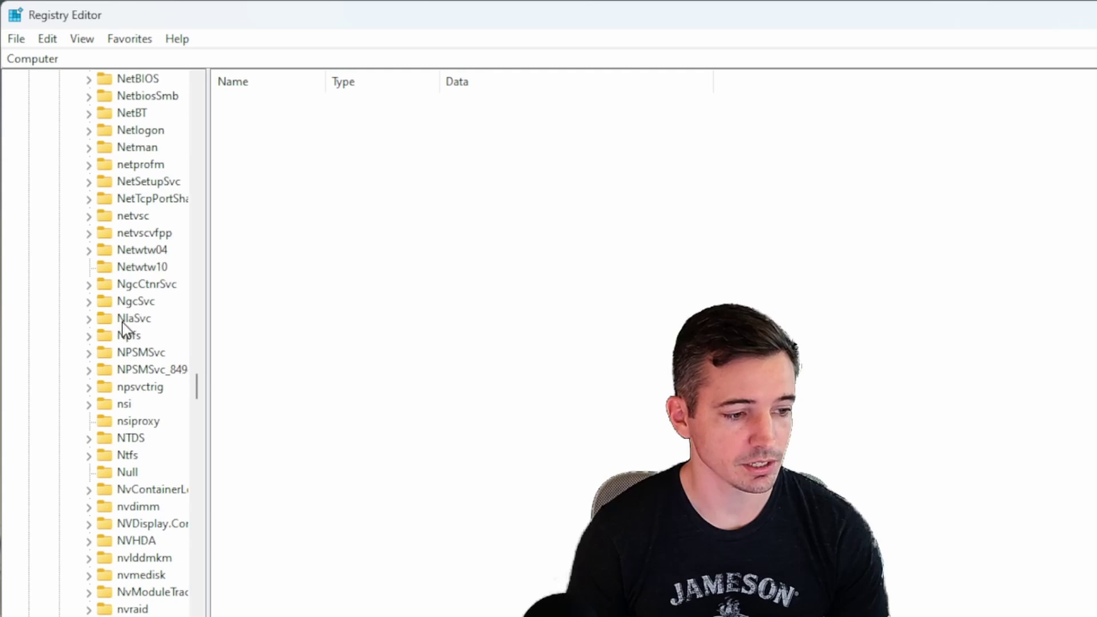
scroll(123, 322, down, 7)
scroll(120, 321, down, 7)
scroll(119, 321, down, 10)
scroll(112, 317, down, 7)
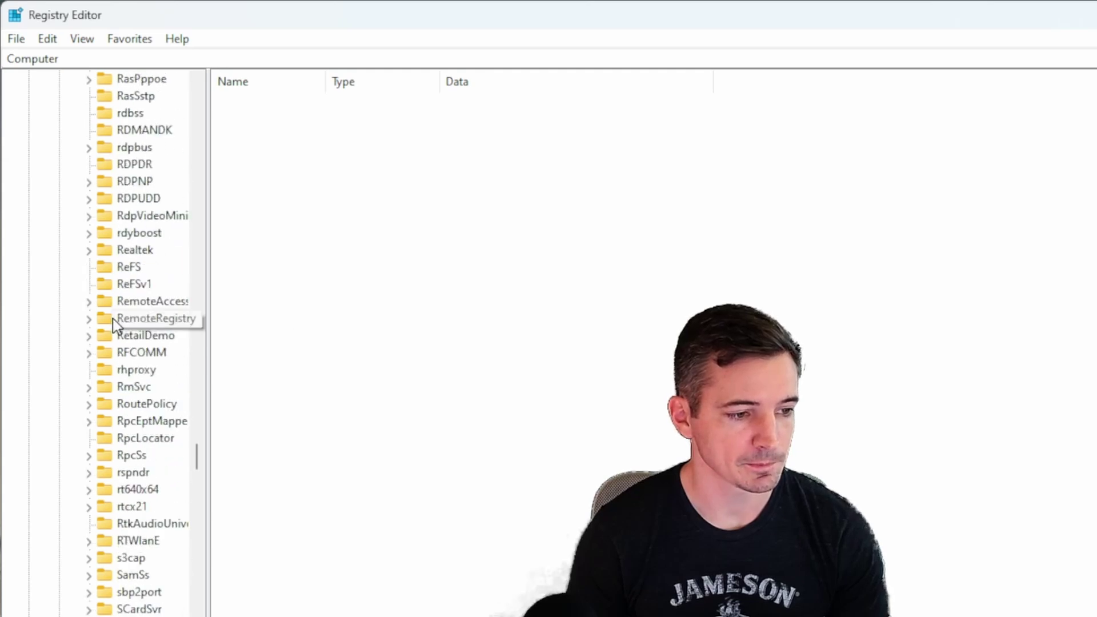
scroll(112, 318, down, 5)
scroll(113, 318, down, 4)
scroll(112, 318, down, 2)
scroll(112, 318, down, 3)
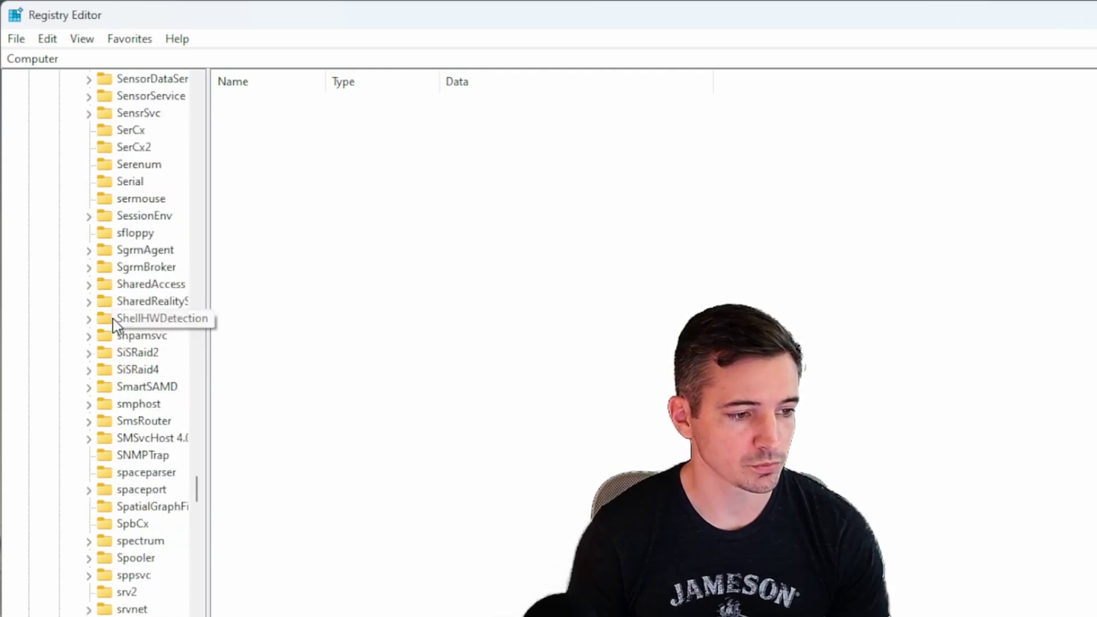
scroll(112, 318, down, 2)
scroll(107, 314, down, 1)
scroll(100, 310, down, 3)
scroll(100, 311, down, 3)
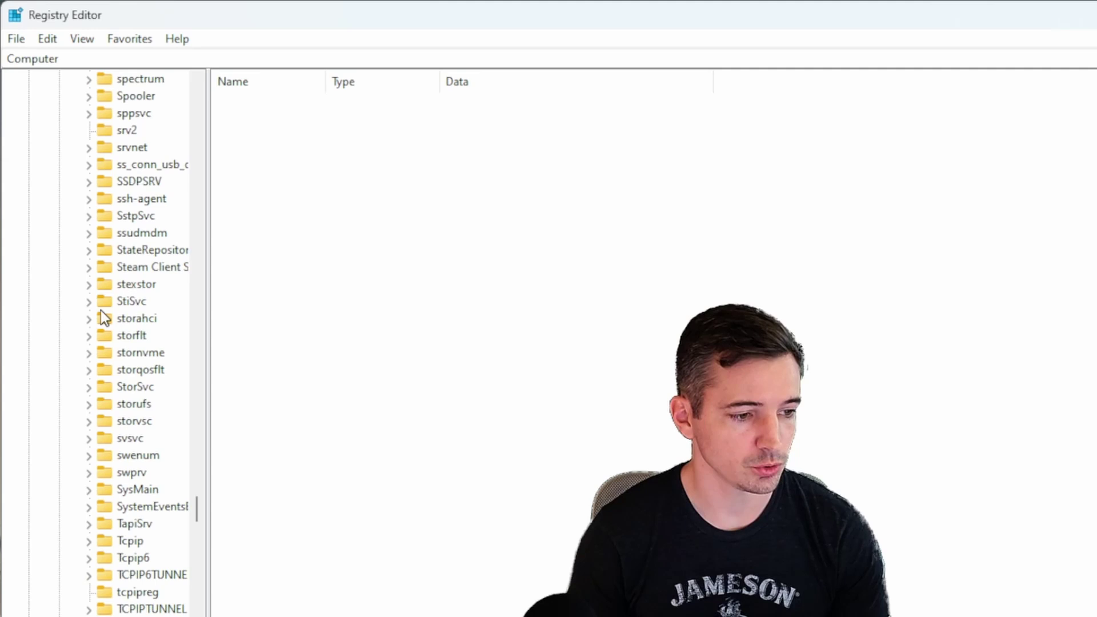
Step: Select the svsvc key and bring up the context menu for its Start value
click(135, 440)
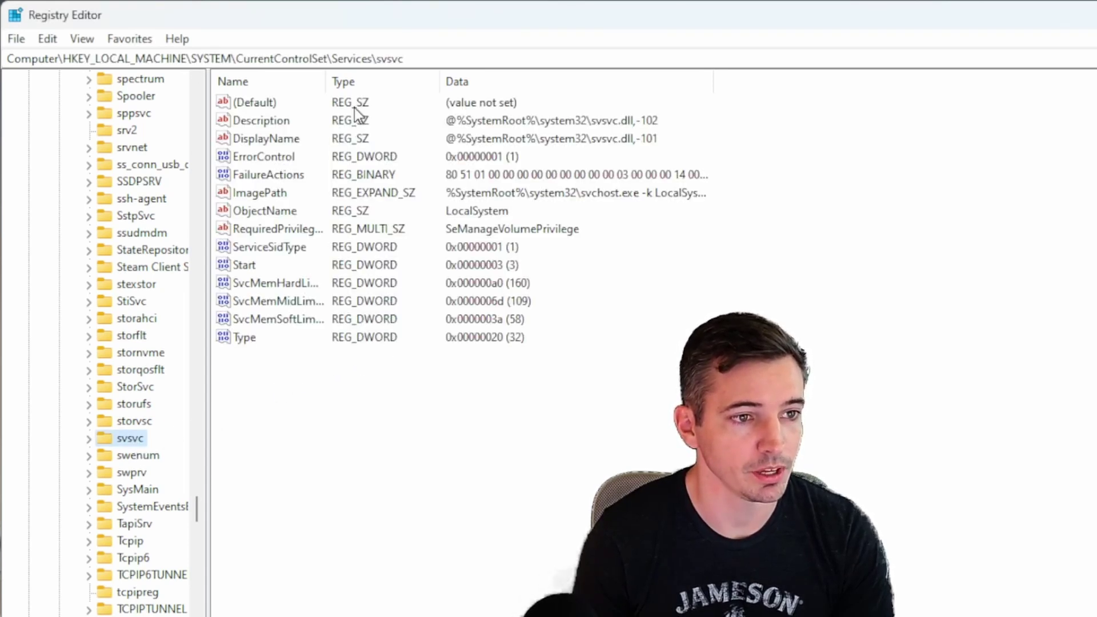
mouse_move(413, 59)
mouse_down()
mouse_move(393, 64)
mouse_move(433, 62)
mouse_up()
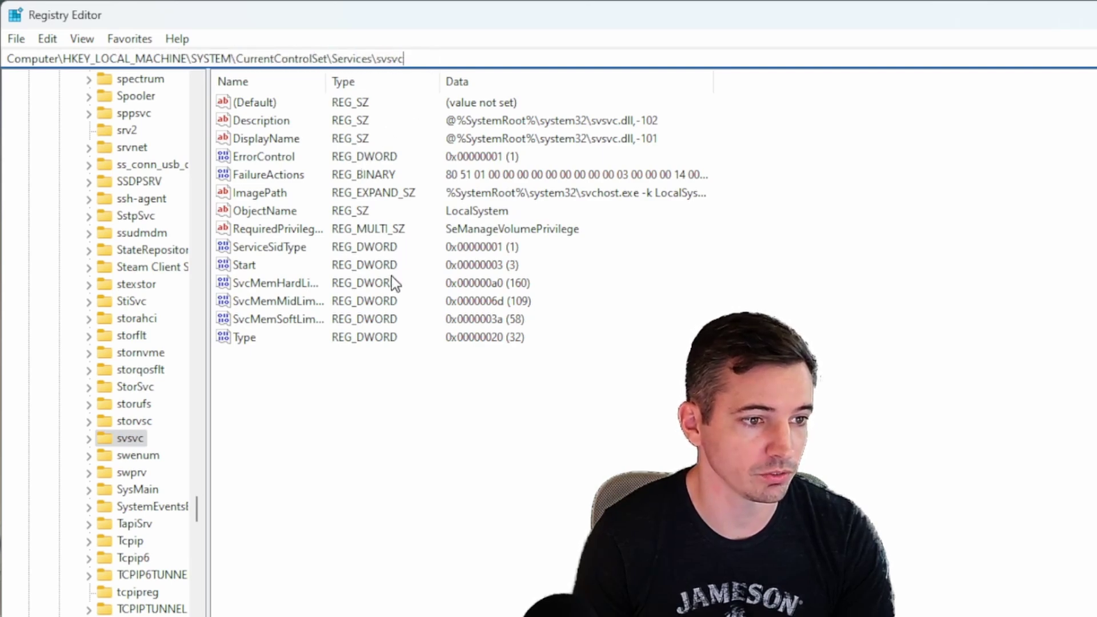
right_click(247, 266)
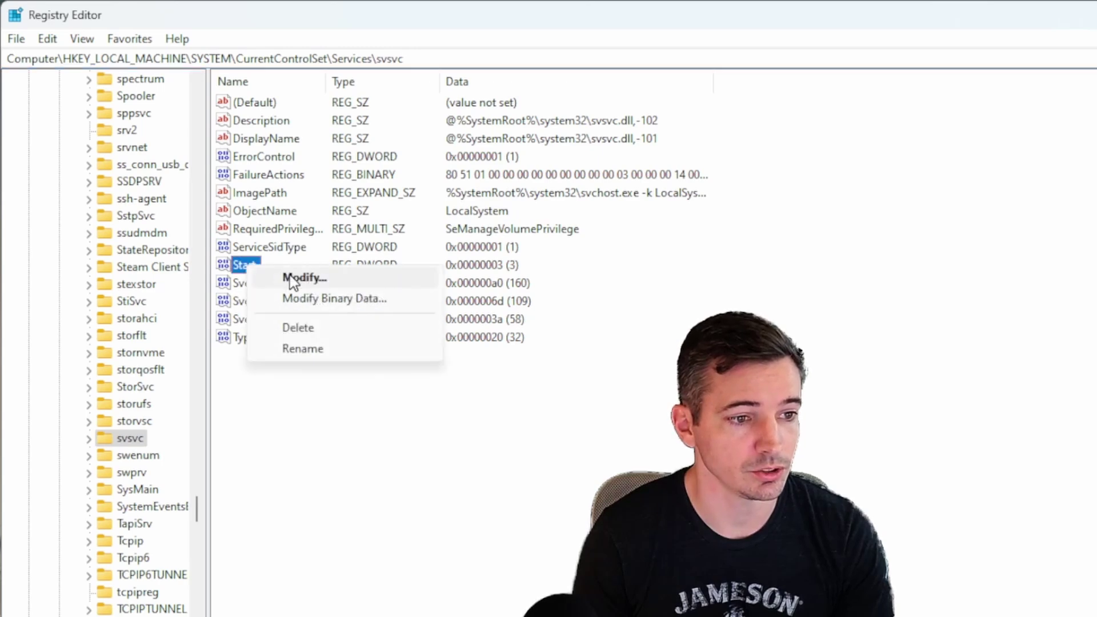
Step: Replace the svsvc Start value data 3 with 4 and save it
click(304, 278)
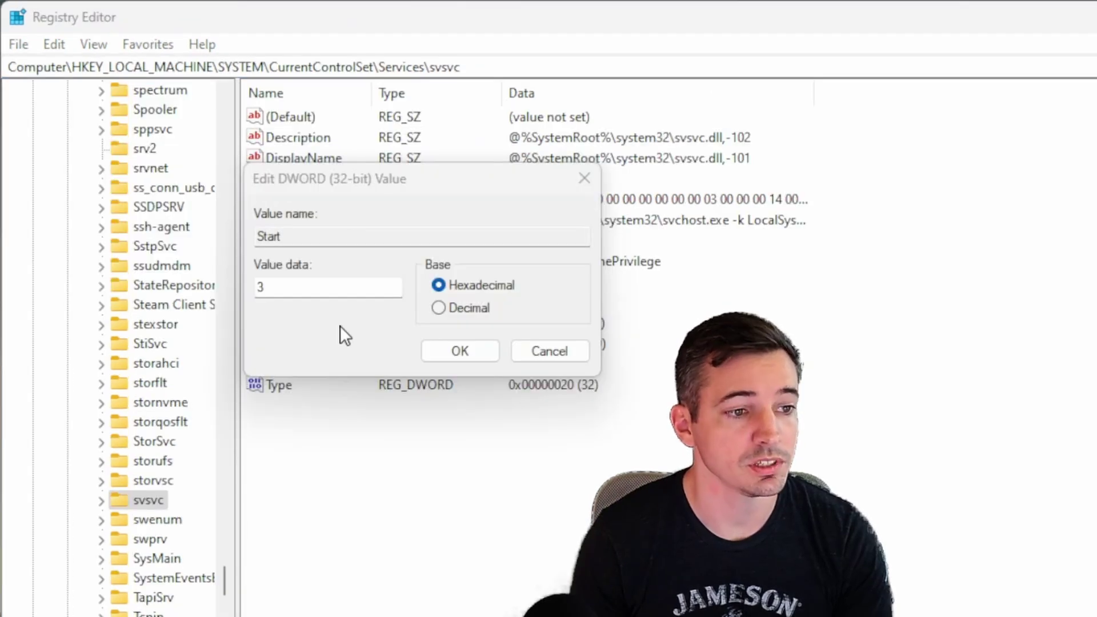
double_click(262, 288)
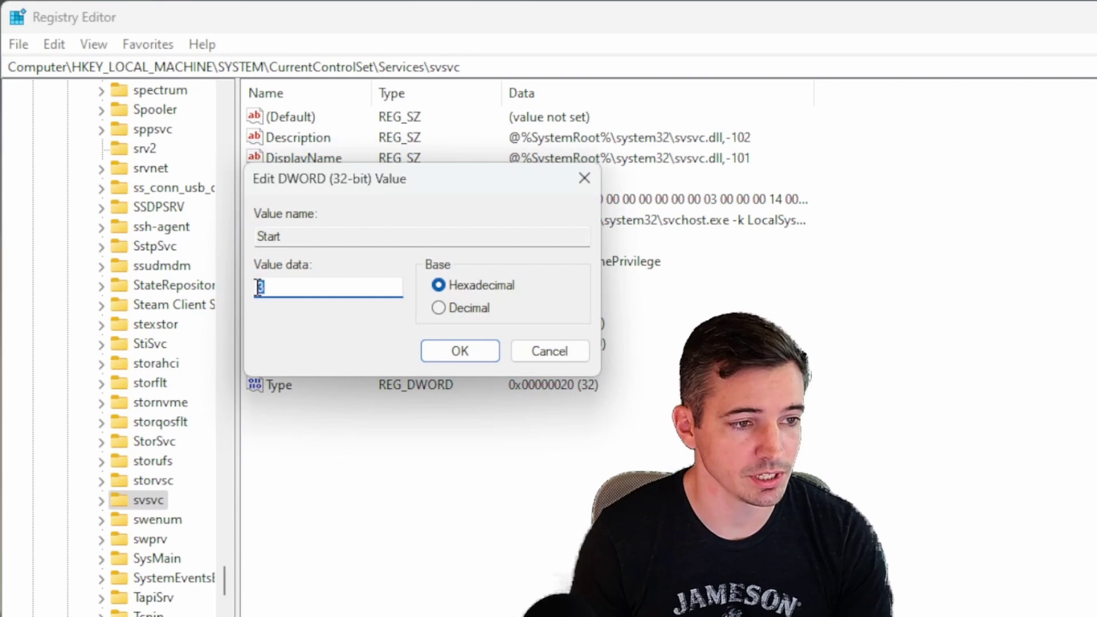
text(4)
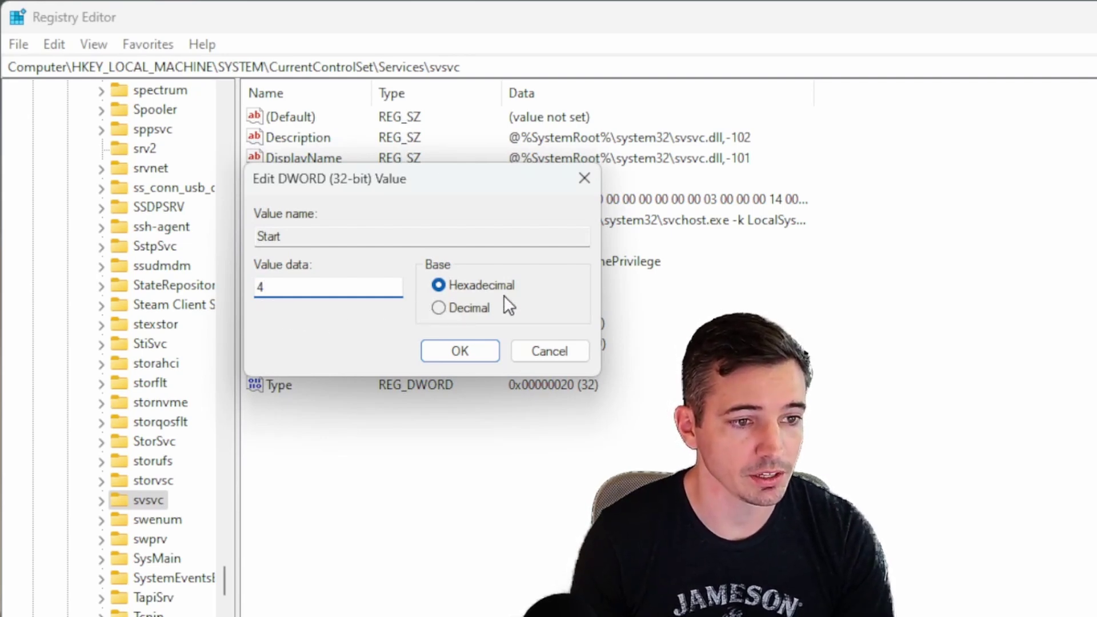
click(460, 352)
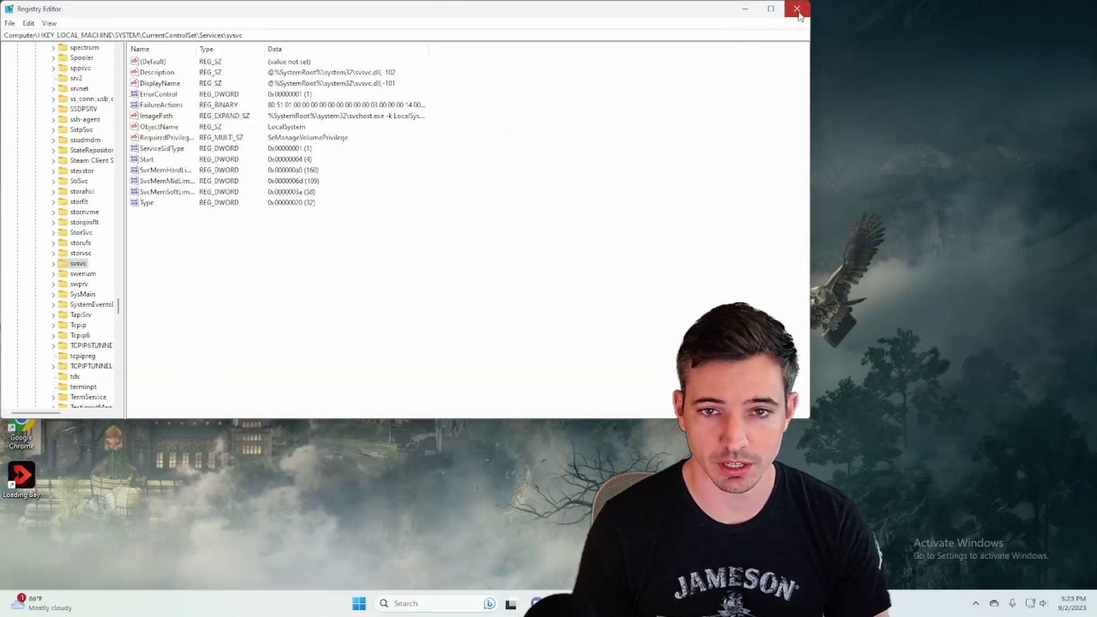
Step: Close the Registry Editor window, then bring up the Start menu on the desktop
click(796, 9)
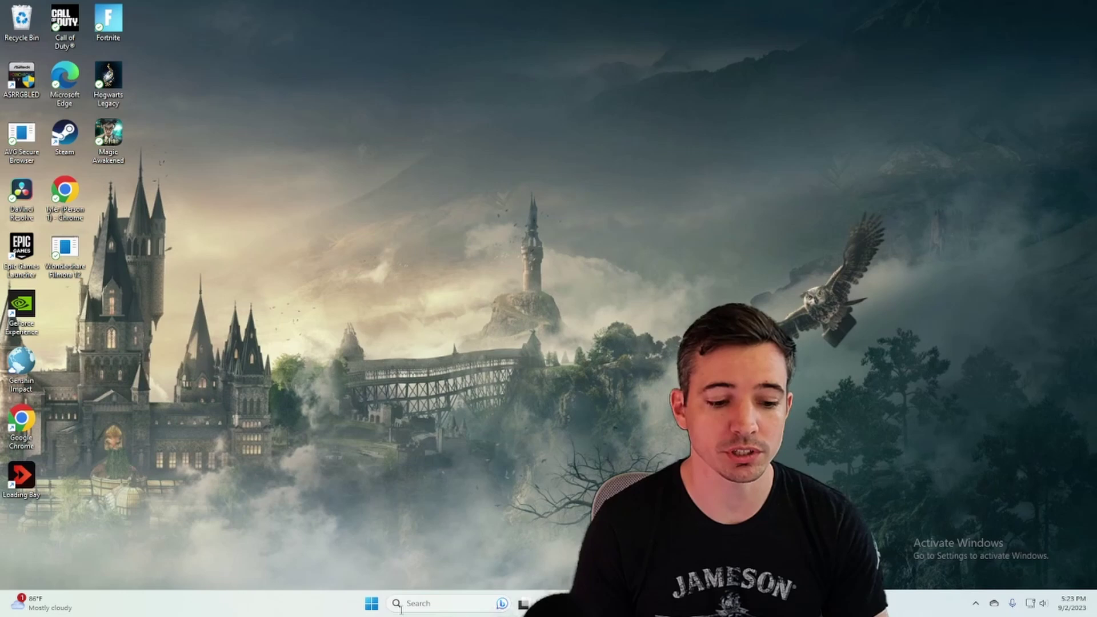
click(373, 605)
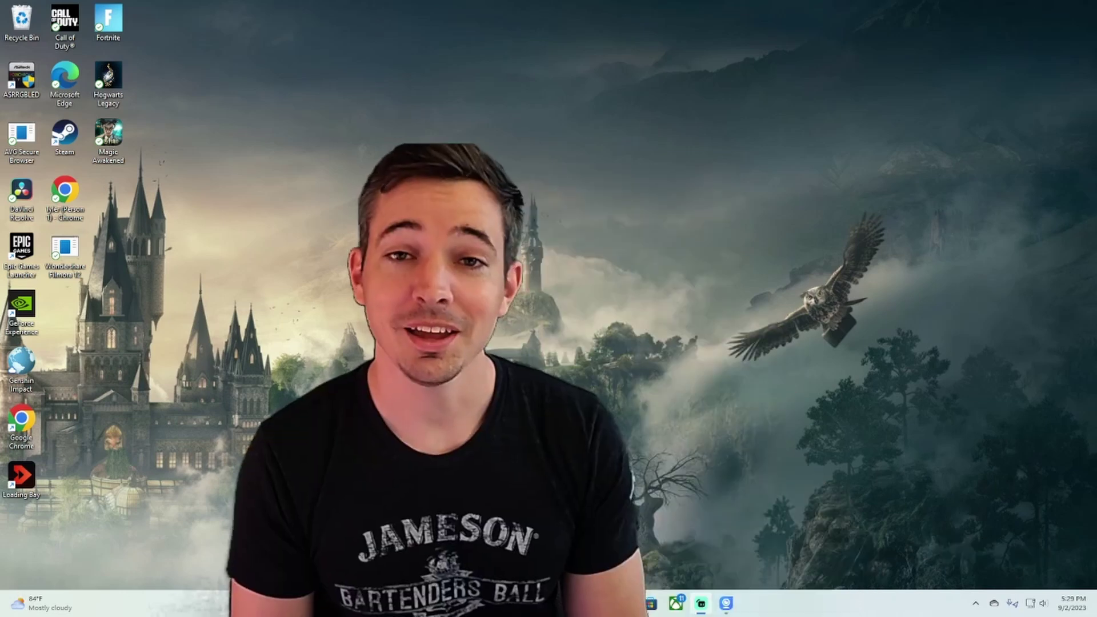